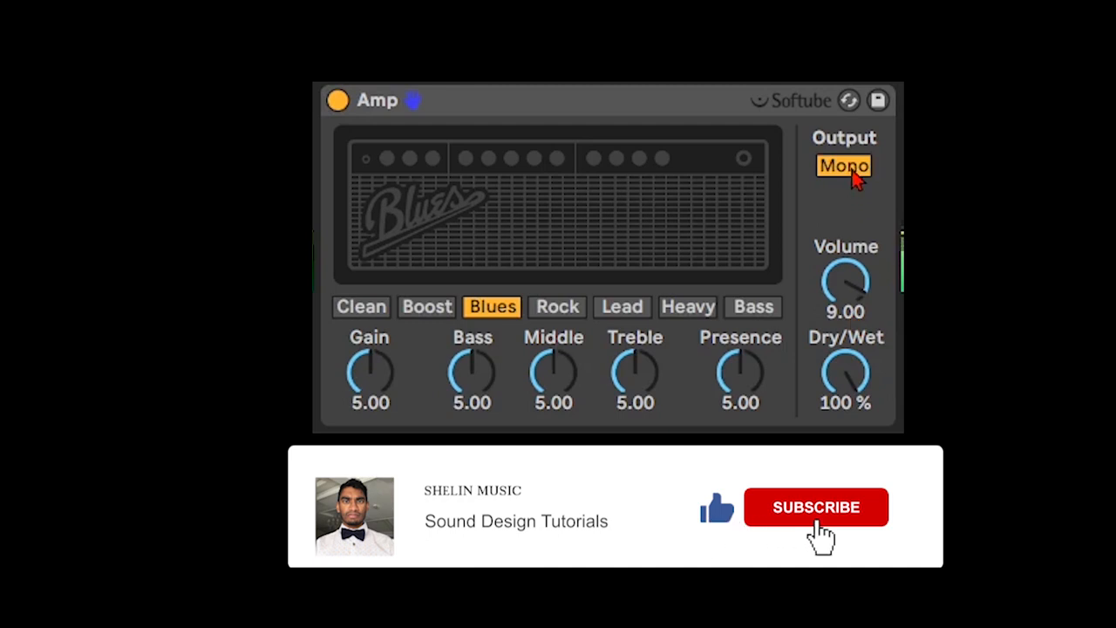
# - Compare the Blues amp's Mono and Dual output modes, leaving the output on Dual
pyautogui.click(852, 171)
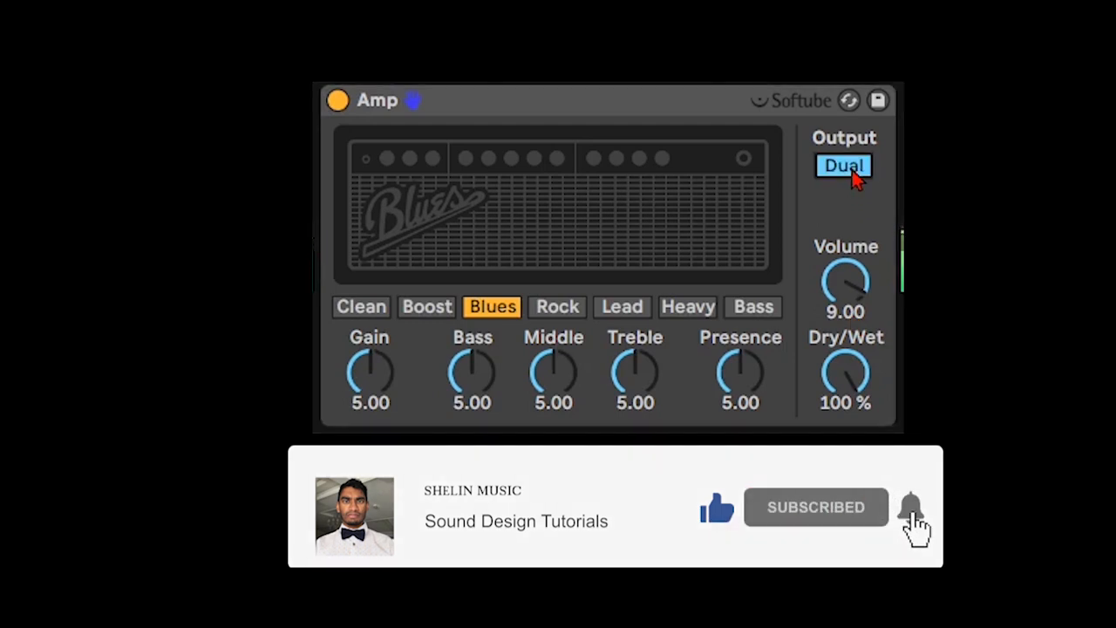
pyautogui.click(853, 171)
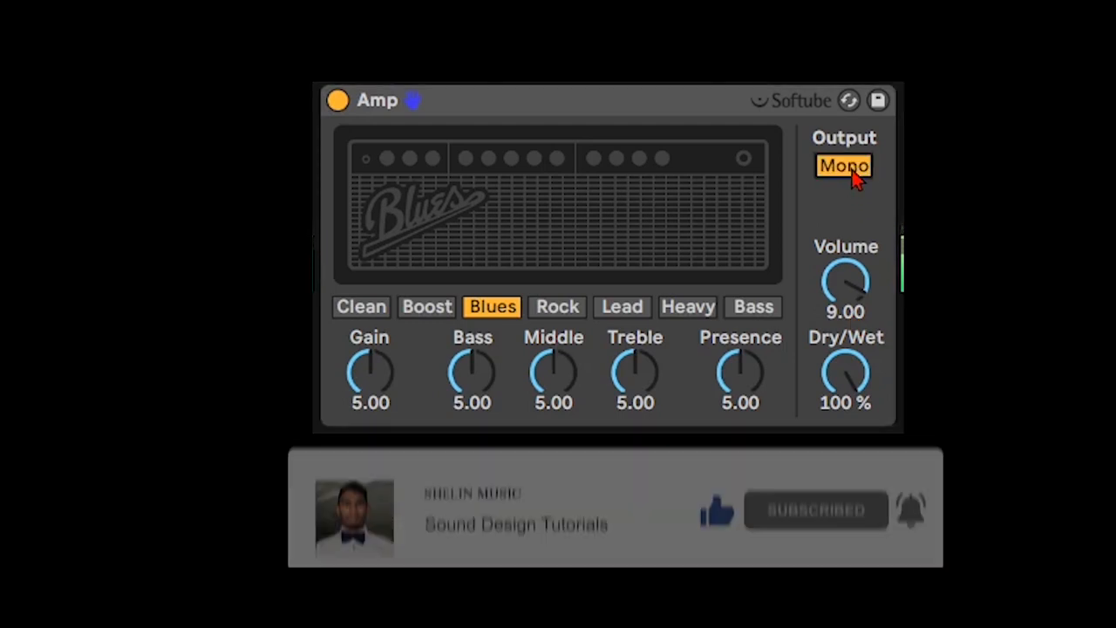
pyautogui.click(853, 171)
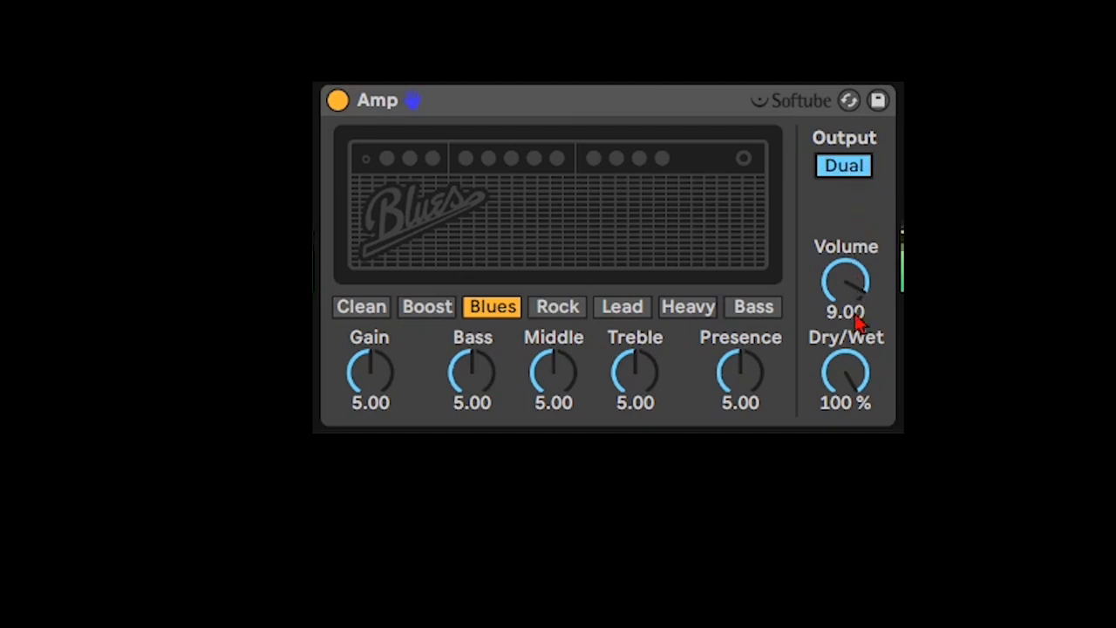
# - Set the Blues amp's Dry/Wet to 43.7 % and its Gain to 7.54
pyautogui.moveTo(845, 373); pyautogui.dragTo(846, 419)
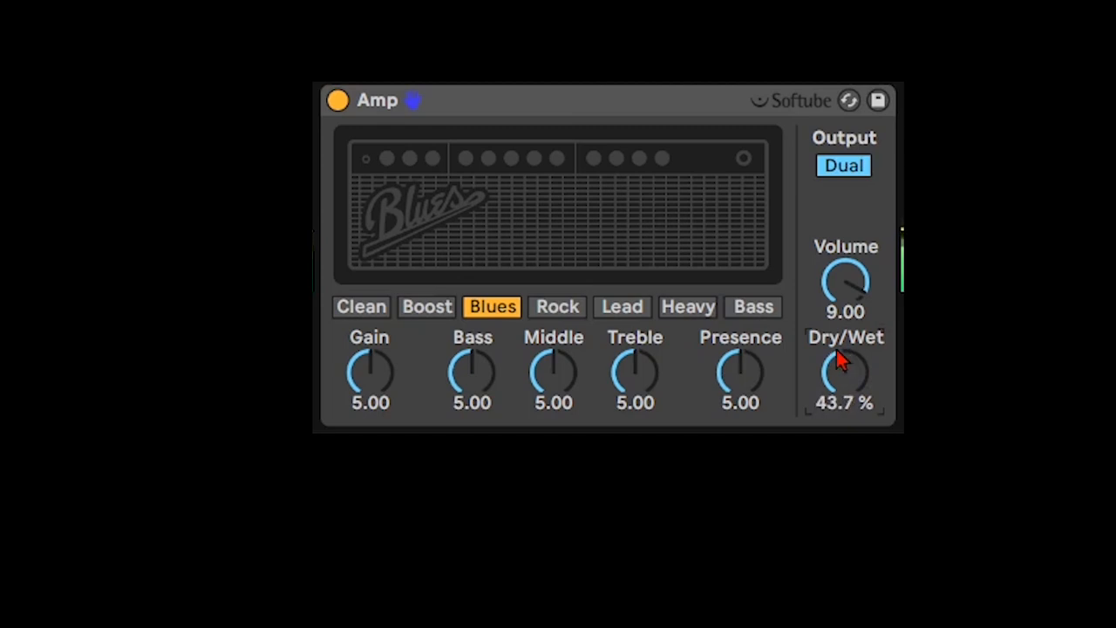
pyautogui.moveTo(378, 374); pyautogui.dragTo(379, 353)
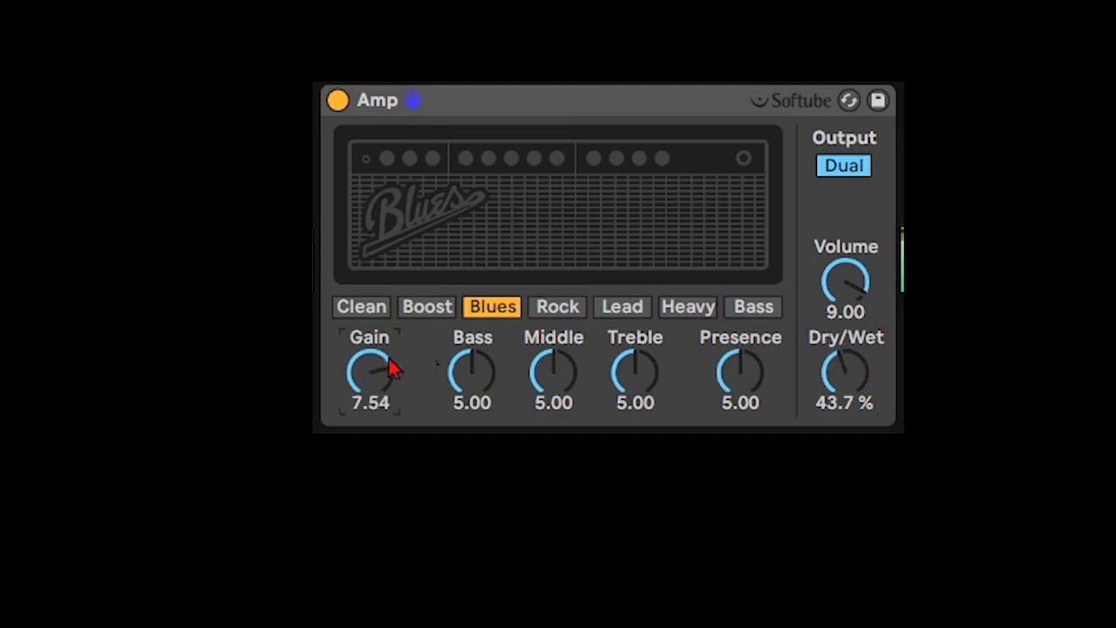
# - Audition the Rock, Lead, Heavy, Bass and Boost amp models, lowering Dry/Wet to 11.1 % along the way
pyautogui.click(558, 307)
pyautogui.moveTo(828, 360); pyautogui.dragTo(842, 385)
pyautogui.click(640, 317)
pyautogui.click(702, 309)
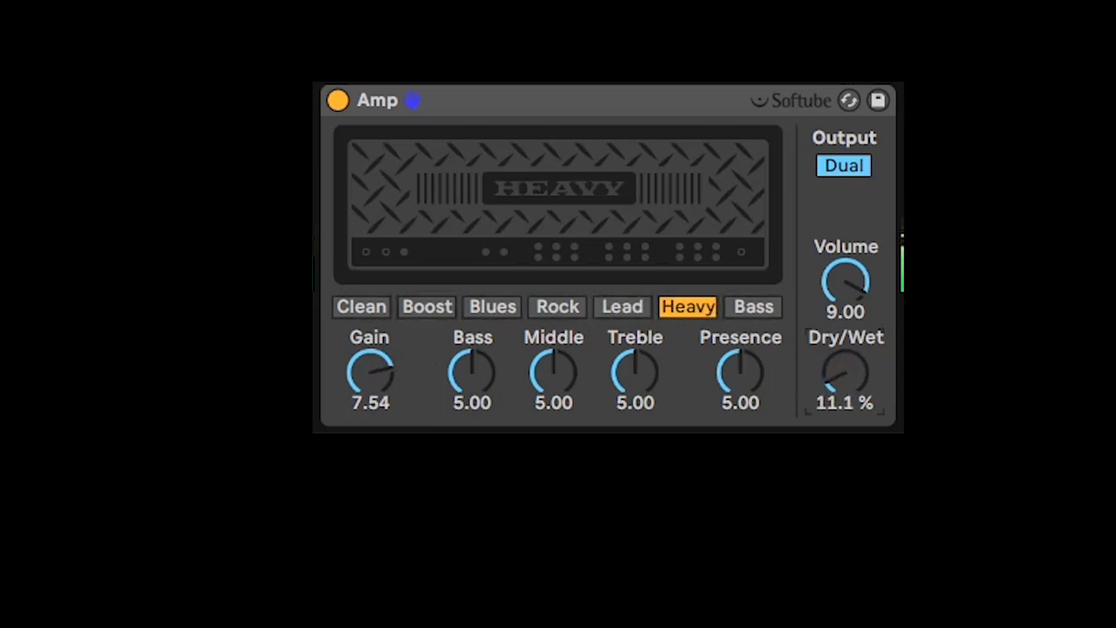
pyautogui.click(768, 312)
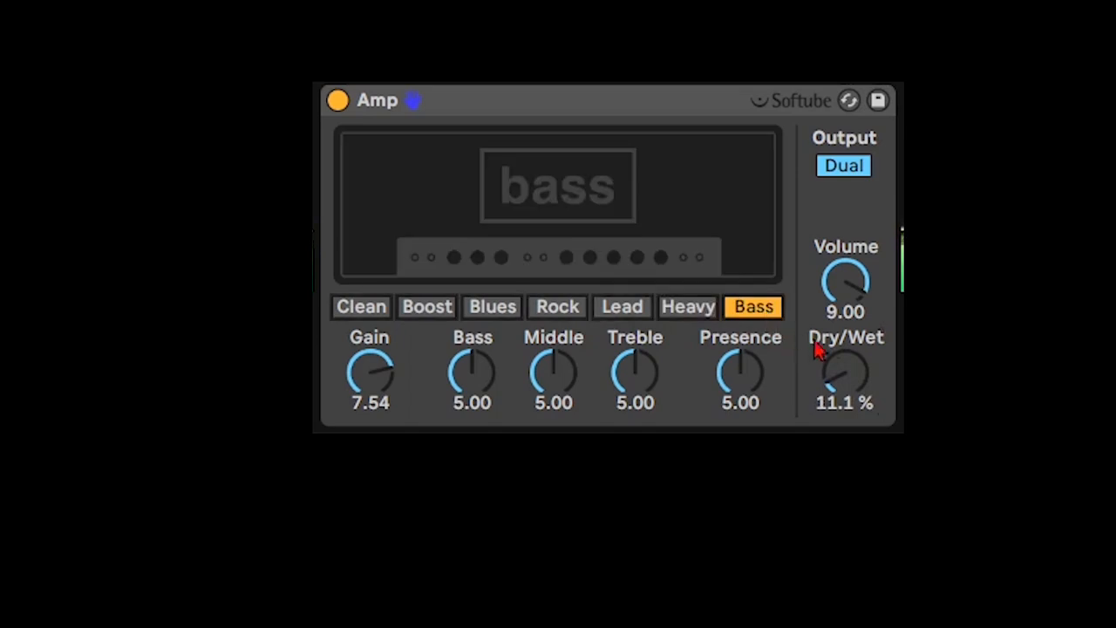
pyautogui.moveTo(844, 373)
pyautogui.mouseDown()
pyautogui.moveTo(844, 304)
pyautogui.moveTo(850, 383)
pyautogui.mouseUp()
pyautogui.click(417, 307)
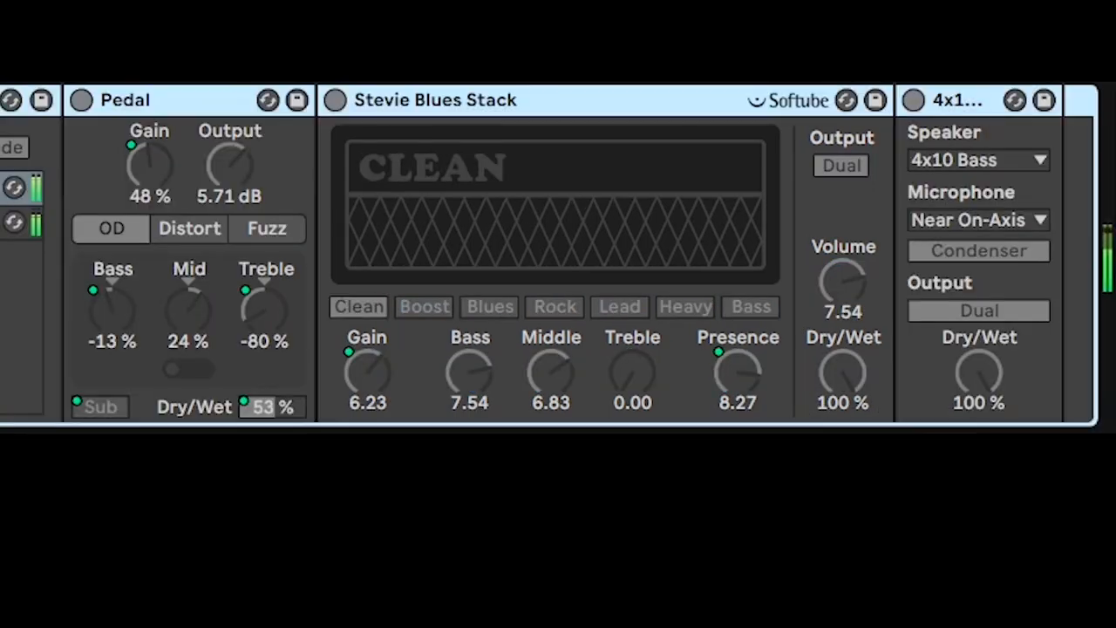
# - Turn on the selected Pedal, Stevie Blues Stack and speaker cabinet devices
pyautogui.press('0')
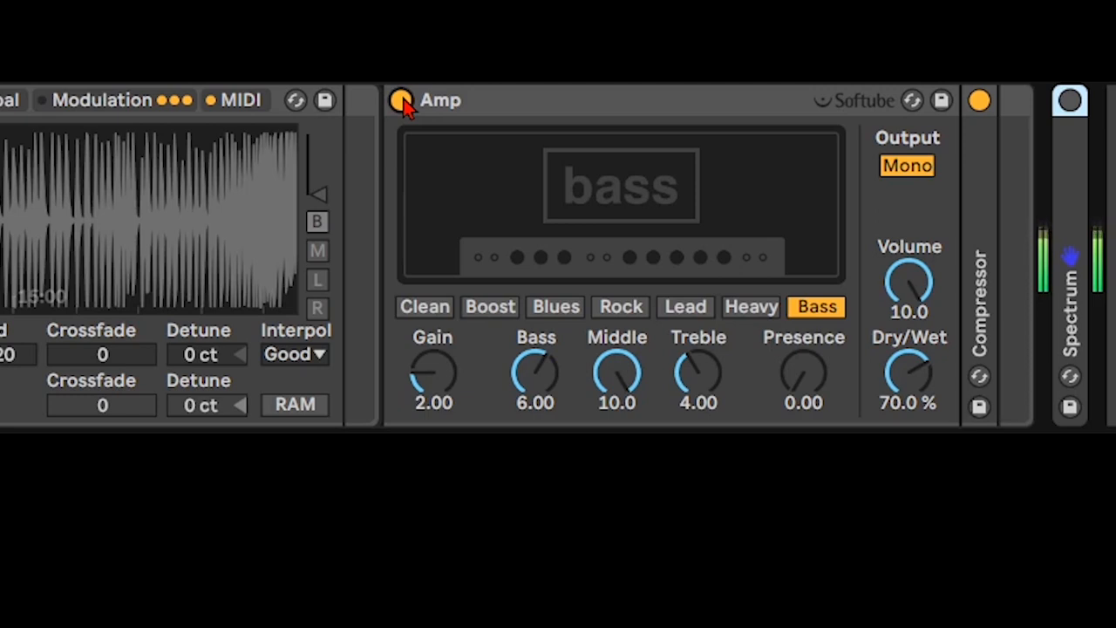
# - Bypass and re-enable the Bass model Amp repeatedly to compare the sound with and without it
pyautogui.click(401, 100)
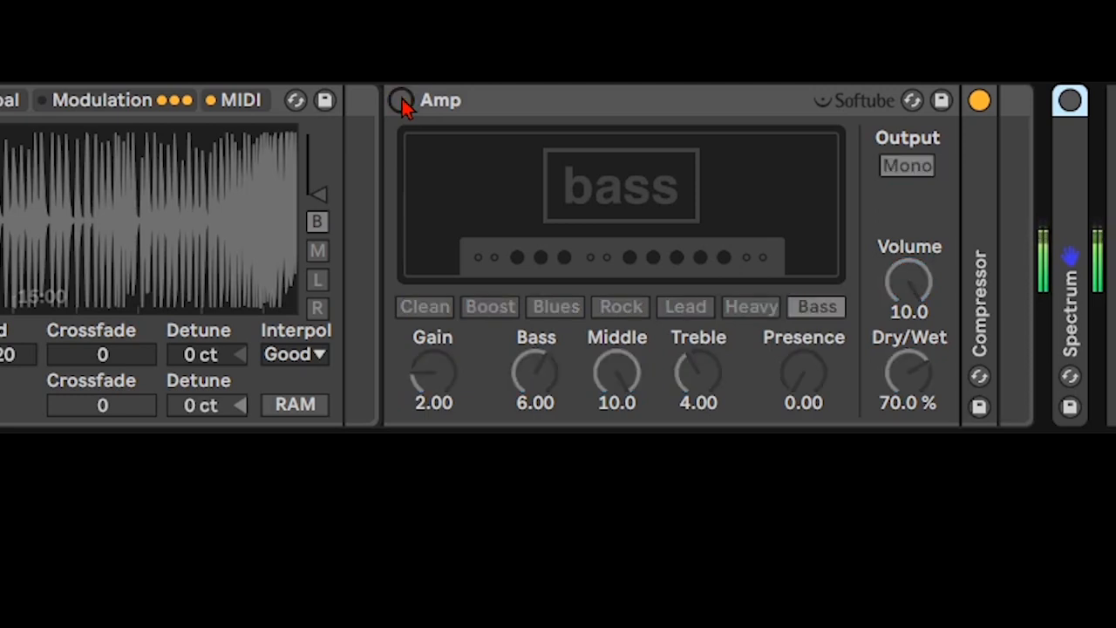
pyautogui.click(401, 101)
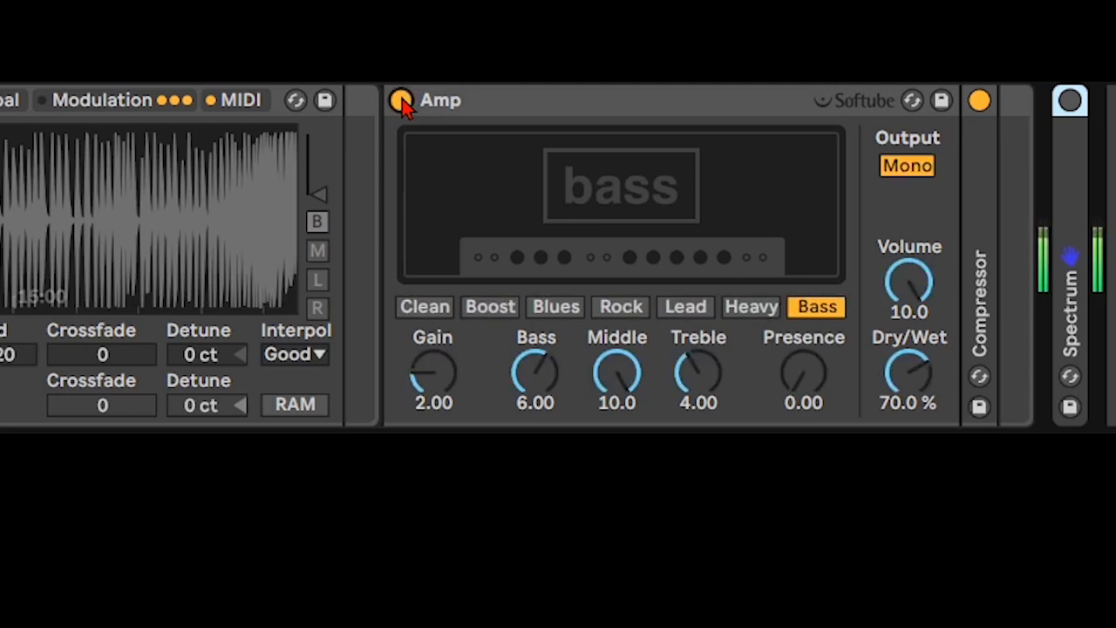
pyautogui.click(401, 101)
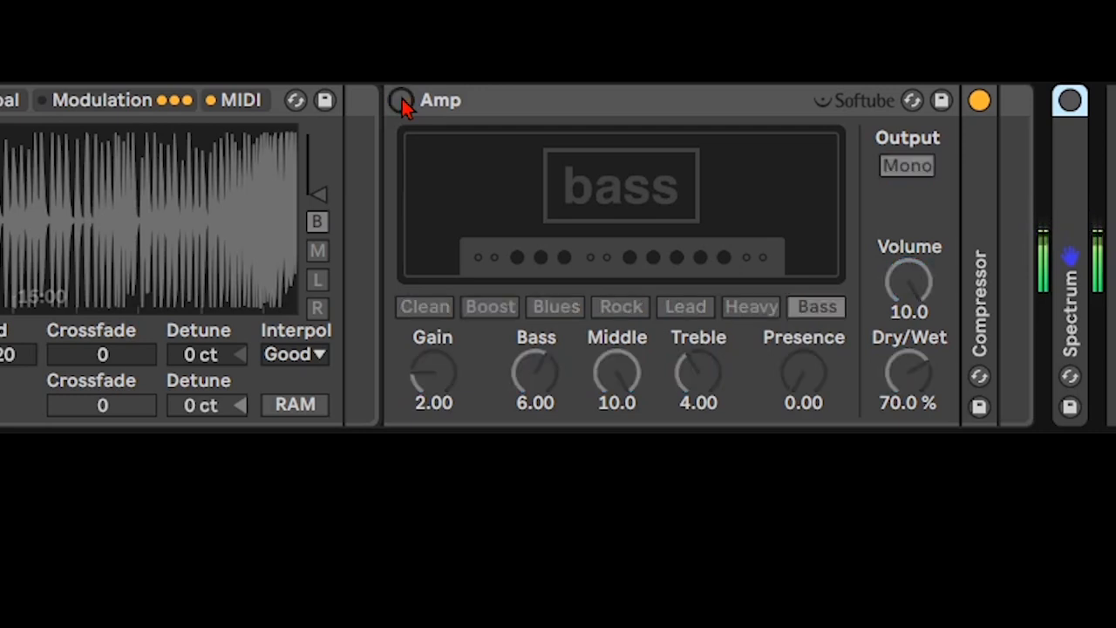
pyautogui.click(401, 100)
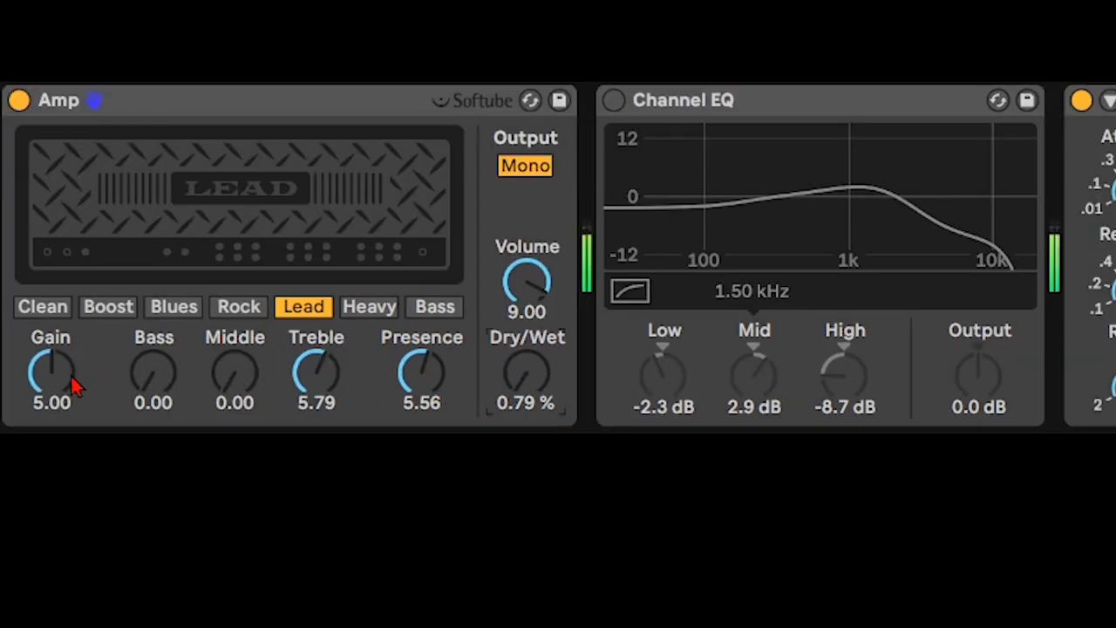
# - Set the Lead amp's Dry/Wet to 33.3 % and its Gain to 3.49 after trying a Gain of 8.73
pyautogui.moveTo(54, 376); pyautogui.dragTo(54, 347)
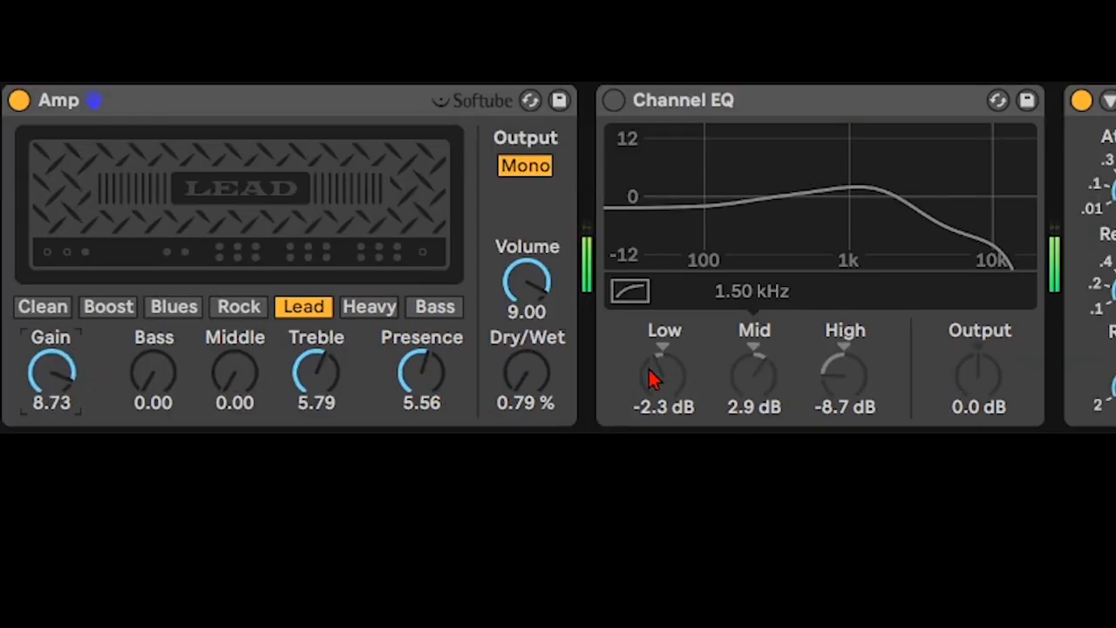
pyautogui.moveTo(542, 385); pyautogui.dragTo(543, 324)
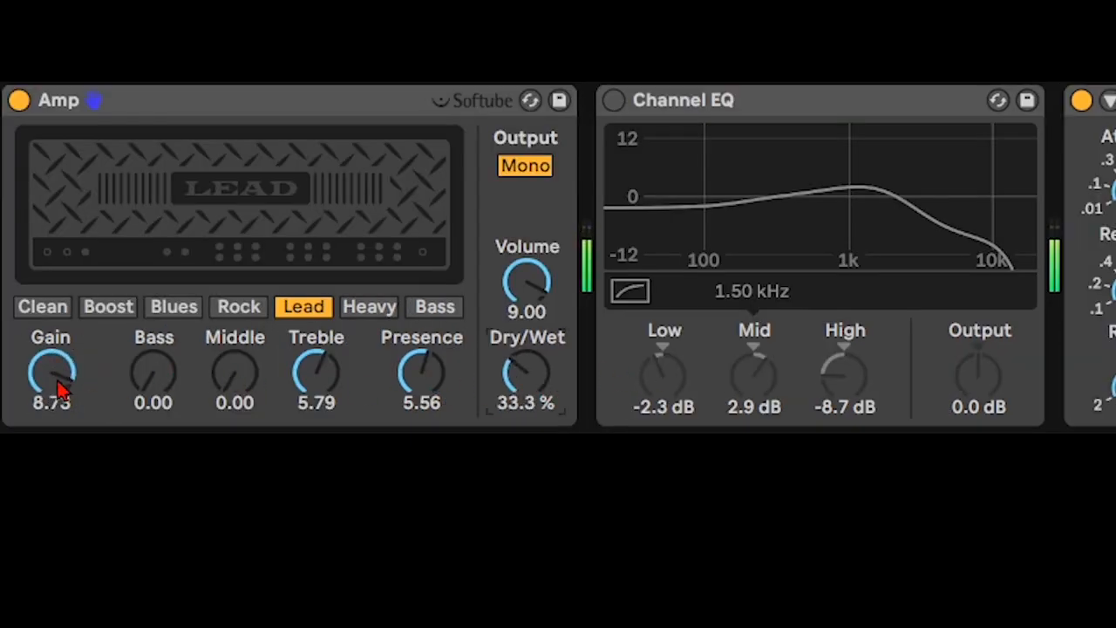
pyautogui.moveTo(60, 387); pyautogui.dragTo(60, 430)
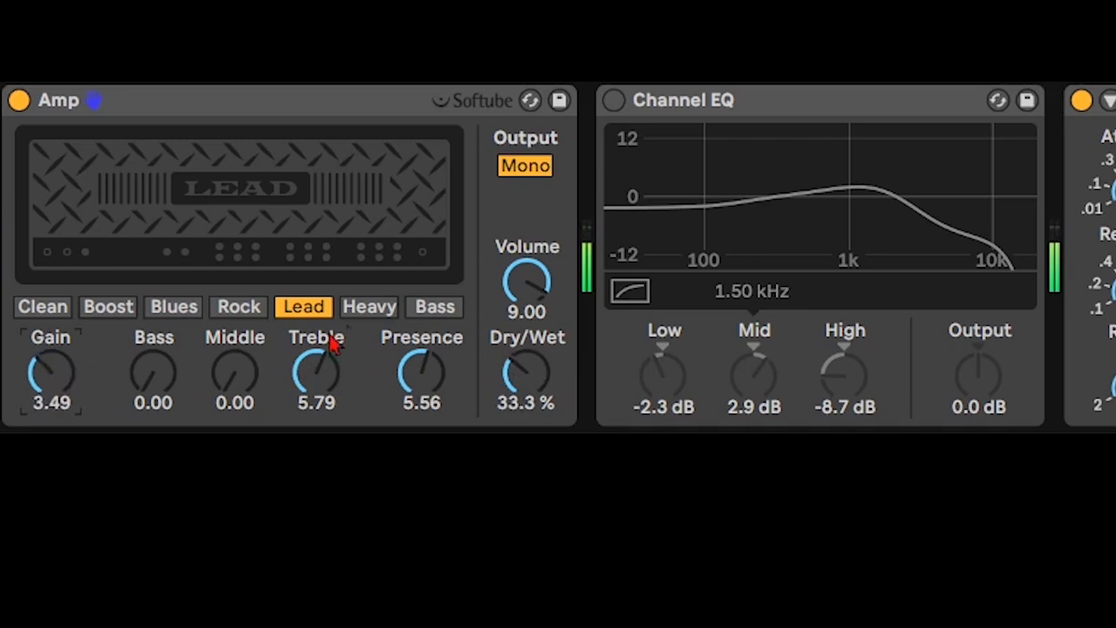
# - Switch the amp model to Heavy and set its Gain to 1.19
pyautogui.click(373, 311)
pyautogui.moveTo(54, 375)
pyautogui.mouseDown()
pyautogui.moveTo(54, 333)
pyautogui.moveTo(54, 394)
pyautogui.moveTo(54, 369)
pyautogui.moveTo(54, 392)
pyautogui.moveTo(61, 383)
pyautogui.mouseUp()
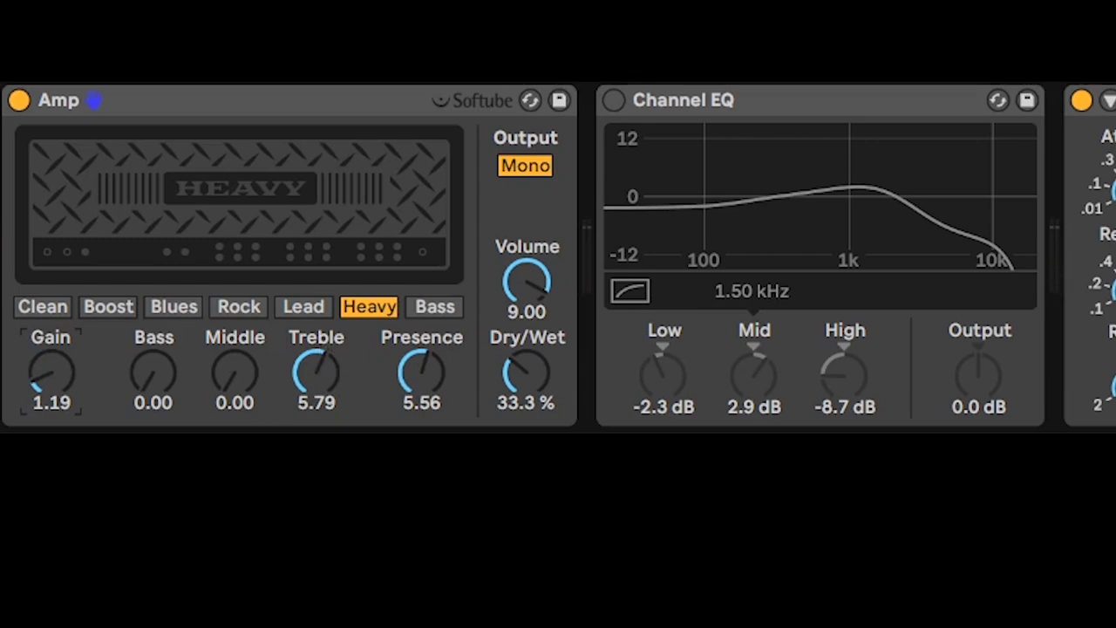
# - Enable Channel EQ, set Low to -7.1 dB, Mid to 4.4 dB and High to 0.7 dB, and toggle its bypass
pyautogui.click(613, 100)
pyautogui.moveTo(812, 372); pyautogui.dragTo(754, 415)
pyautogui.moveTo(621, 383); pyautogui.dragTo(622, 419)
pyautogui.moveTo(752, 386); pyautogui.dragTo(752, 335)
pyautogui.moveTo(859, 405); pyautogui.dragTo(859, 328)
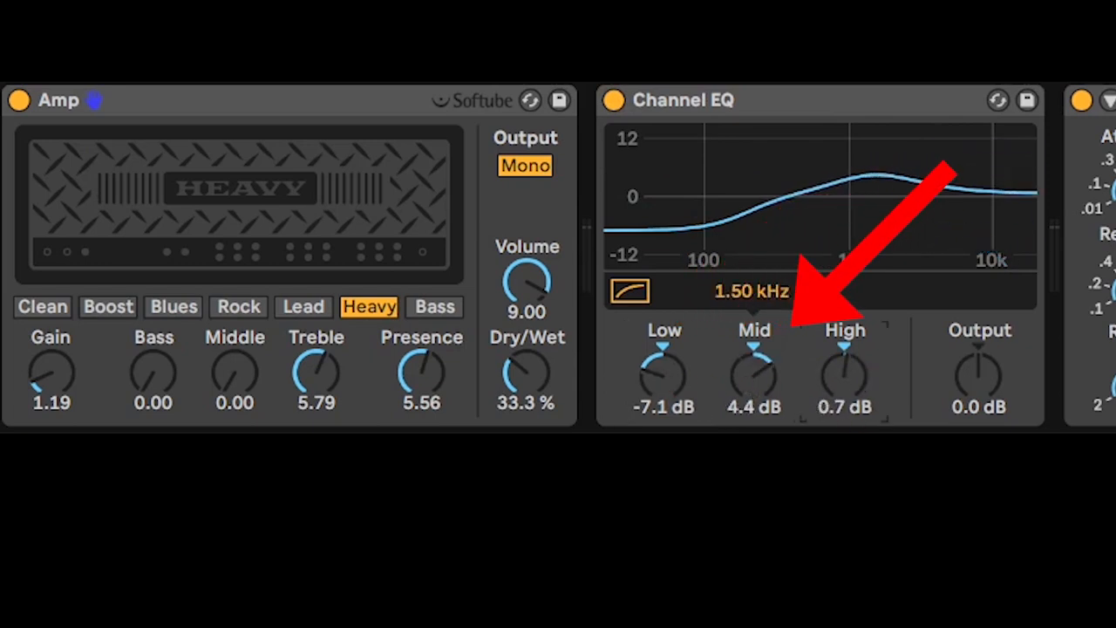
pyautogui.click(613, 99)
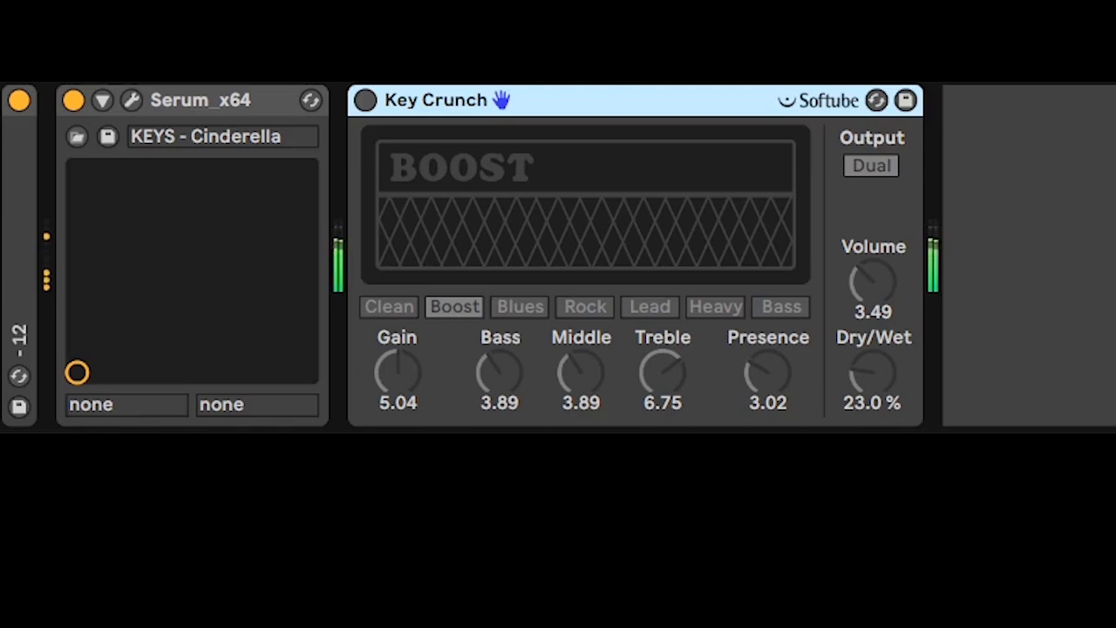
# - Enable the Key Crunch amp on the Serum keys, adjust its Dry/Wet and toggle its bypass
pyautogui.click(366, 101)
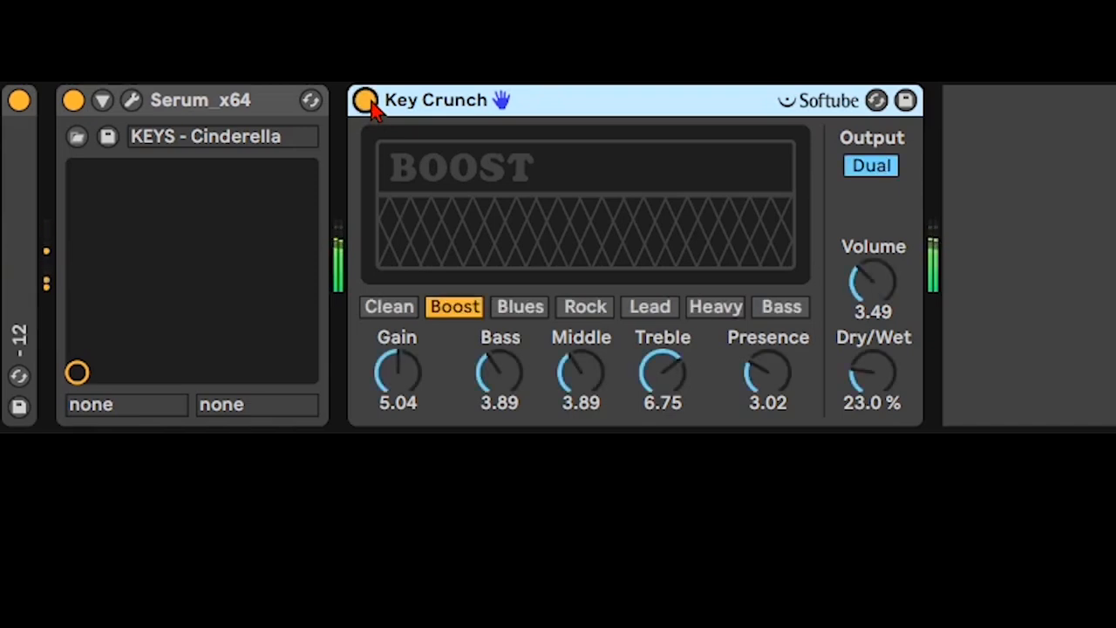
pyautogui.moveTo(871, 375)
pyautogui.mouseDown()
pyautogui.moveTo(872, 307)
pyautogui.moveTo(877, 374)
pyautogui.mouseUp()
pyautogui.click(364, 100)
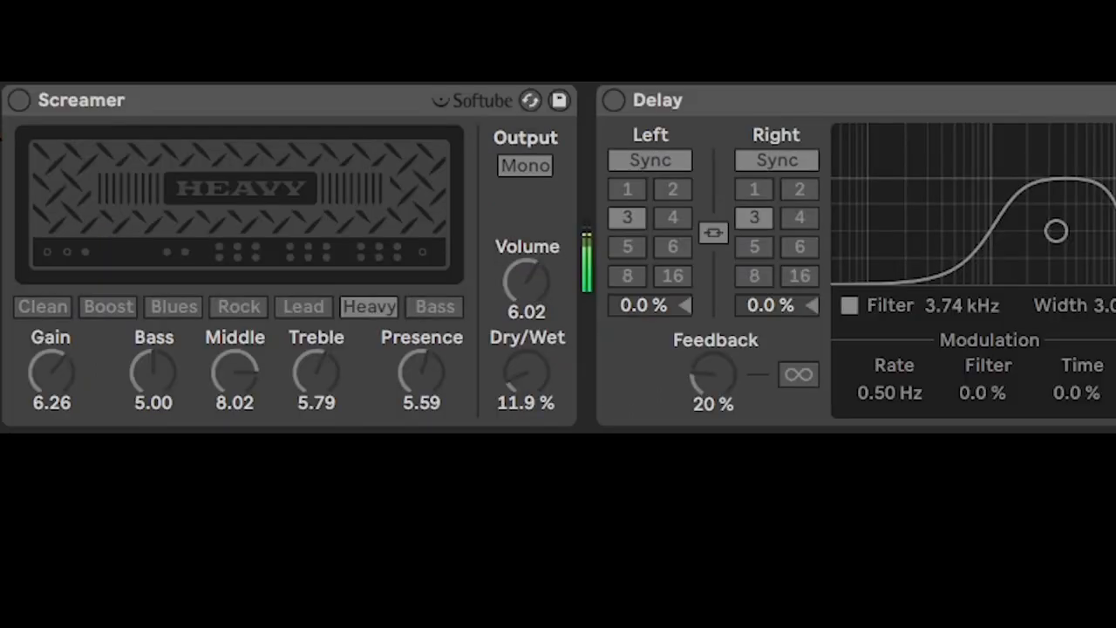
# - Enable the Screamer amp and the Delay that follows it
pyautogui.click(12, 96)
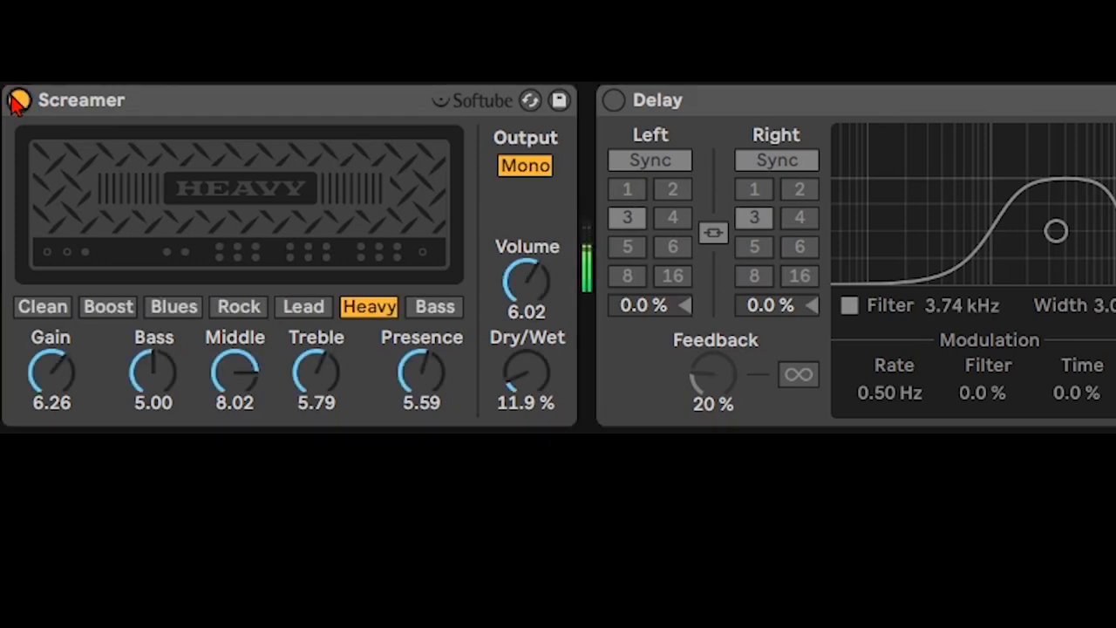
pyautogui.click(624, 96)
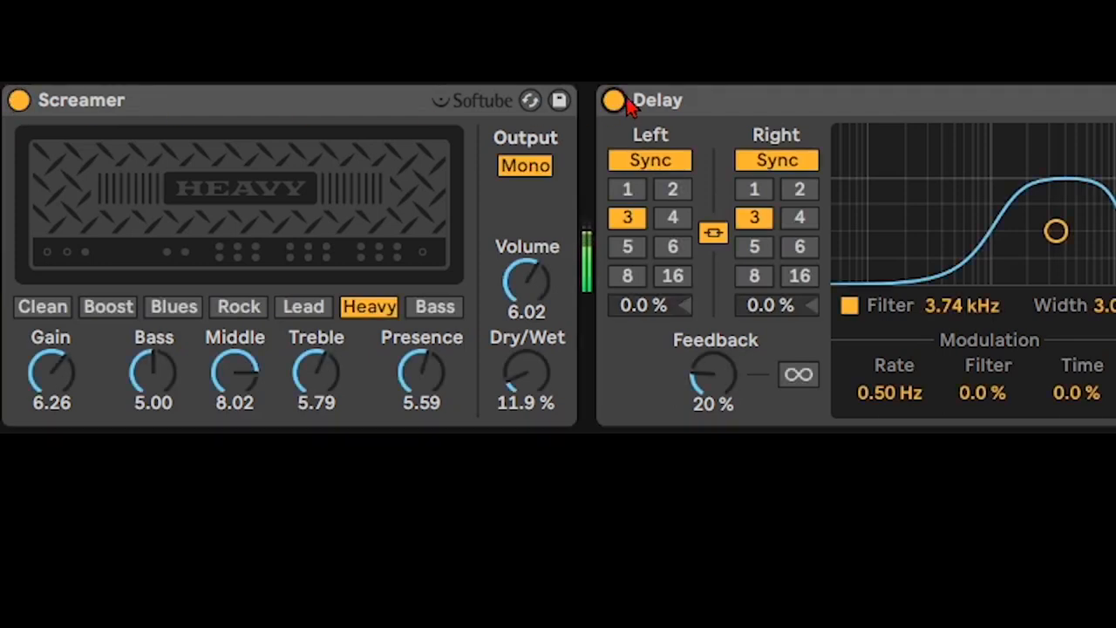